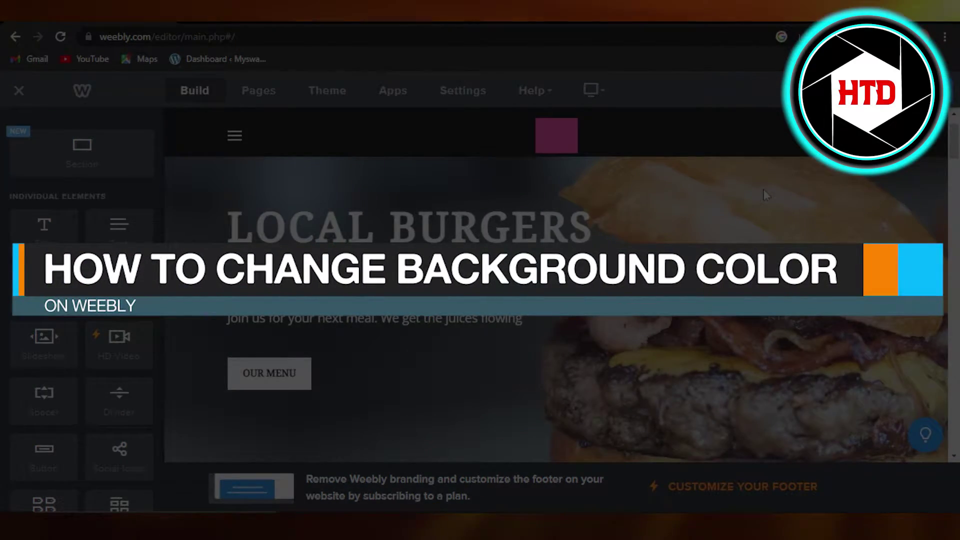
{"action": "scroll", "coordinate": [764, 189], "scroll_direction": "down", "scroll_amount": 2}
{"action": "scroll", "coordinate": [763, 189], "scroll_direction": "down", "scroll_amount": 4}
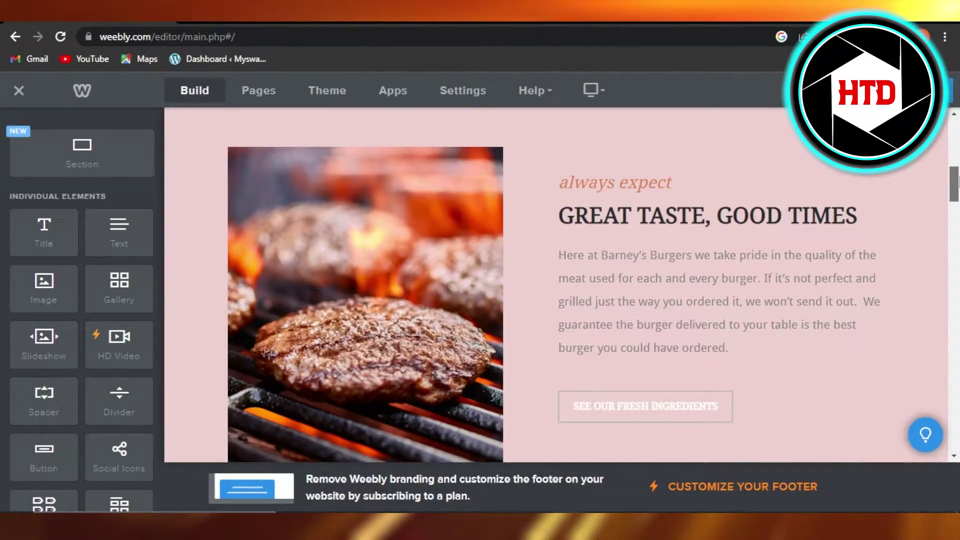
{"action": "mouse_move", "coordinate": [957, 182]}
{"action": "left_mouse_down"}
{"action": "mouse_move", "coordinate": [957, 323]}
{"action": "mouse_move", "coordinate": [958, 128]}
{"action": "left_mouse_up"}
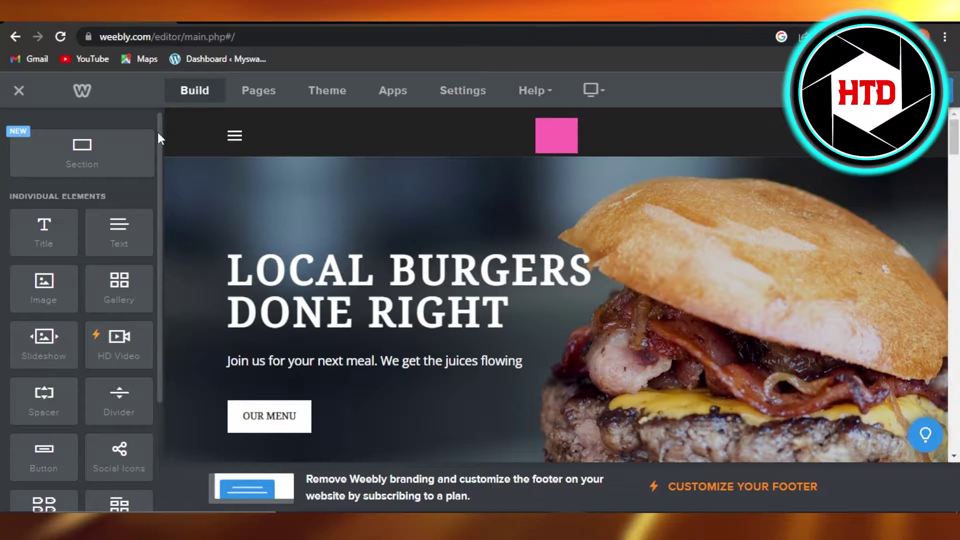
{"action": "left_click_drag", "start_coordinate": [157, 138], "coordinate": [292, 77]}
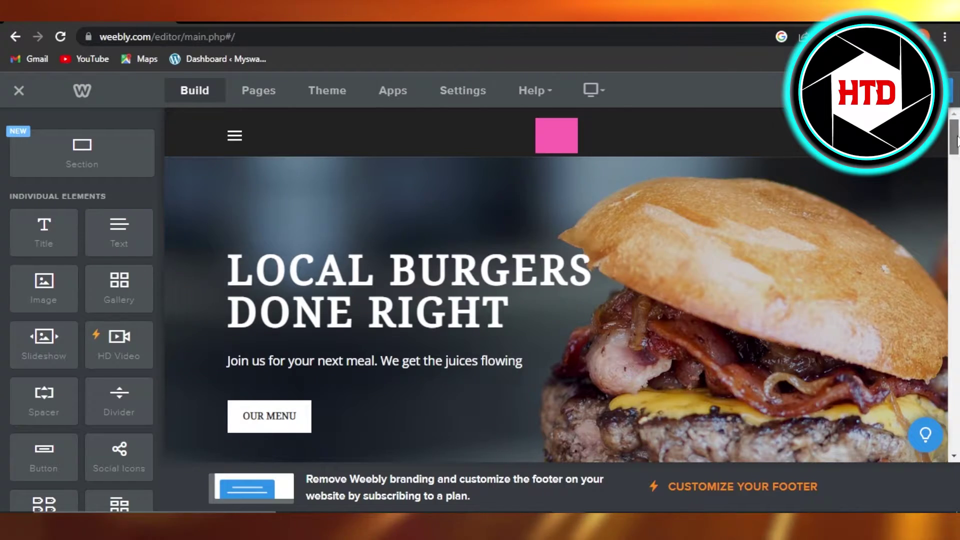
{"action": "scroll", "coordinate": [957, 139], "scroll_direction": "down", "scroll_amount": 5}
{"action": "scroll", "coordinate": [957, 139], "scroll_direction": "up", "scroll_amount": 6}
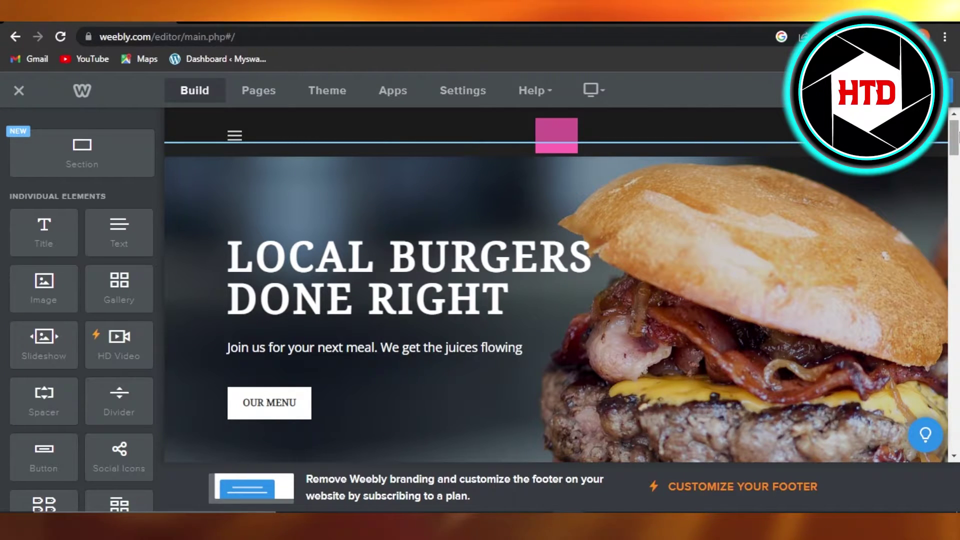
{"action": "scroll", "coordinate": [910, 182], "scroll_direction": "down", "scroll_amount": 5}
{"action": "scroll", "coordinate": [956, 234], "scroll_direction": "down", "scroll_amount": 3}
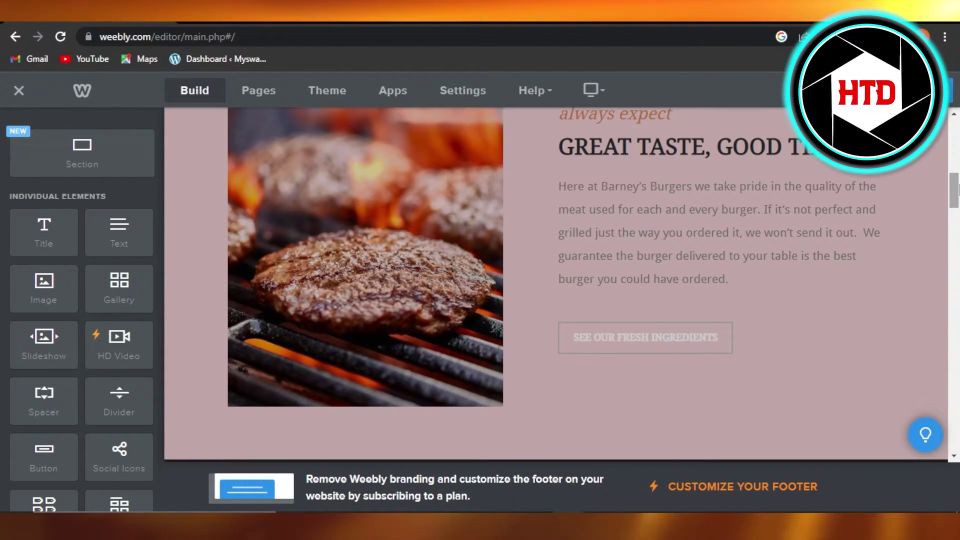
{"action": "scroll", "coordinate": [956, 235], "scroll_direction": "down", "scroll_amount": 5}
{"action": "scroll", "coordinate": [956, 235], "scroll_direction": "down", "scroll_amount": 3}
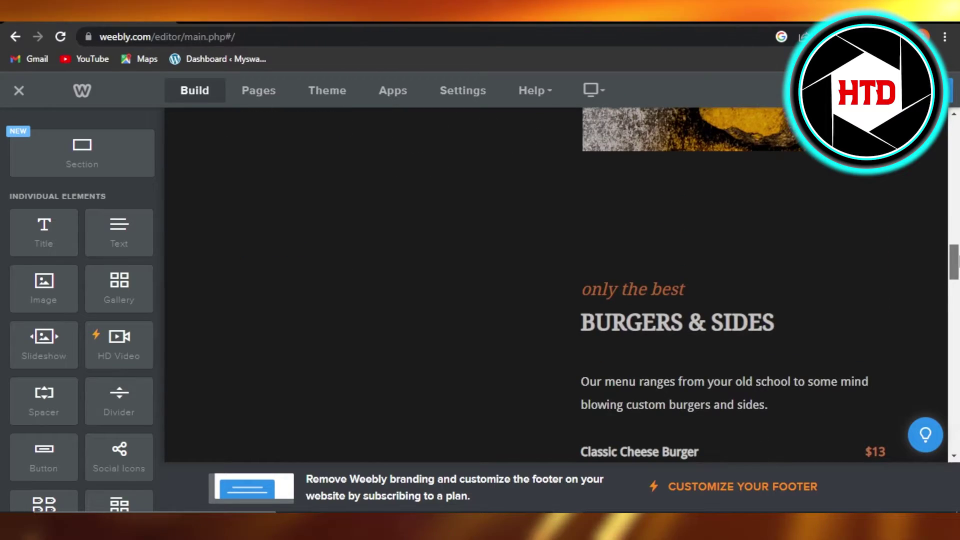
{"action": "scroll", "coordinate": [956, 225], "scroll_direction": "up", "scroll_amount": 5}
{"action": "left_click_drag", "start_coordinate": [956, 217], "coordinate": [955, 227]}
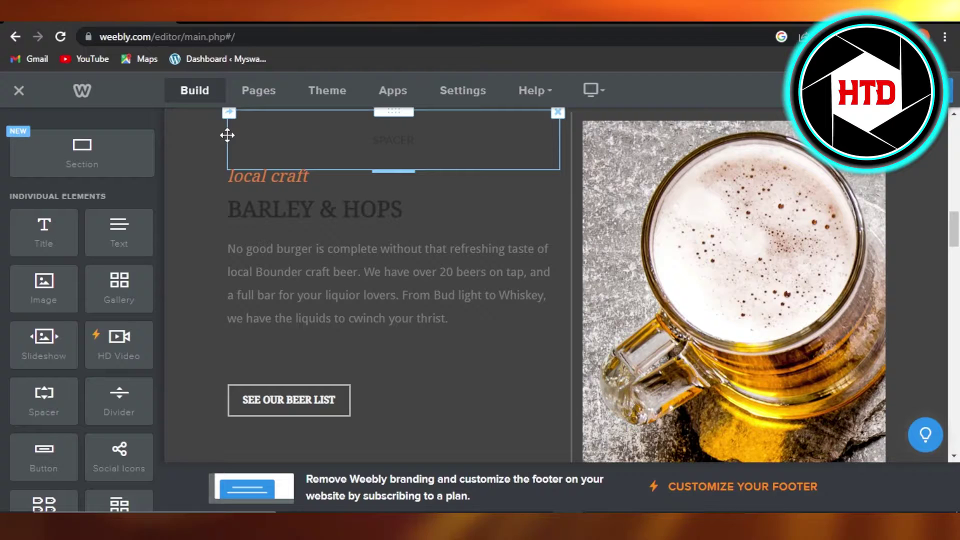
{"action": "scroll", "coordinate": [360, 173], "scroll_direction": "up", "scroll_amount": 2}
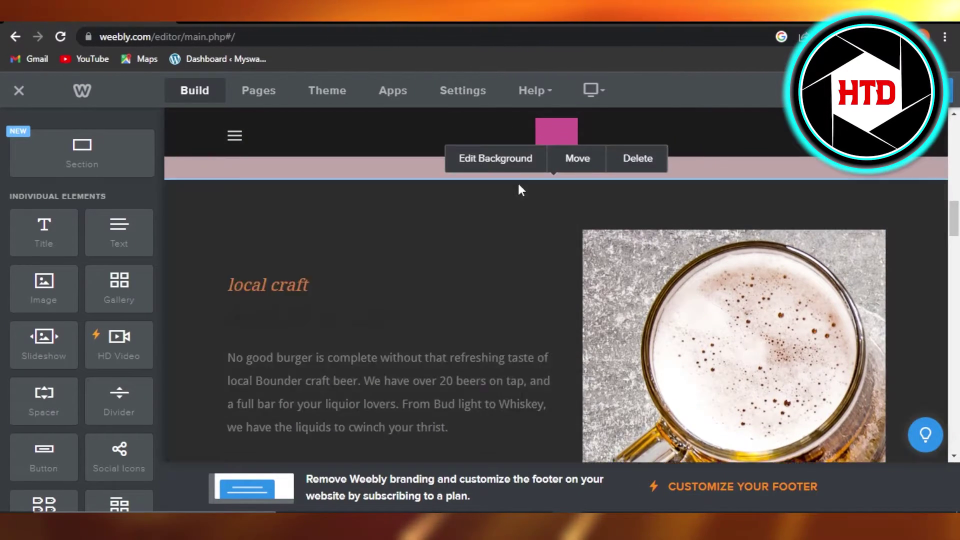
{"action": "scroll", "coordinate": [516, 184], "scroll_direction": "up", "scroll_amount": 3}
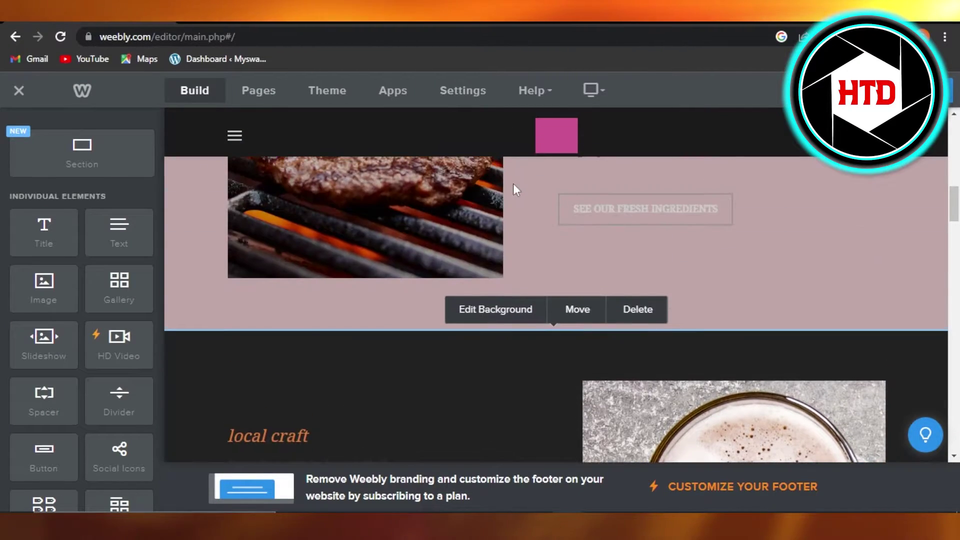
Step: Open Edit Background for the Barley & Hops section and switch it to a solid Color background
{"action": "left_click", "coordinate": [486, 316]}
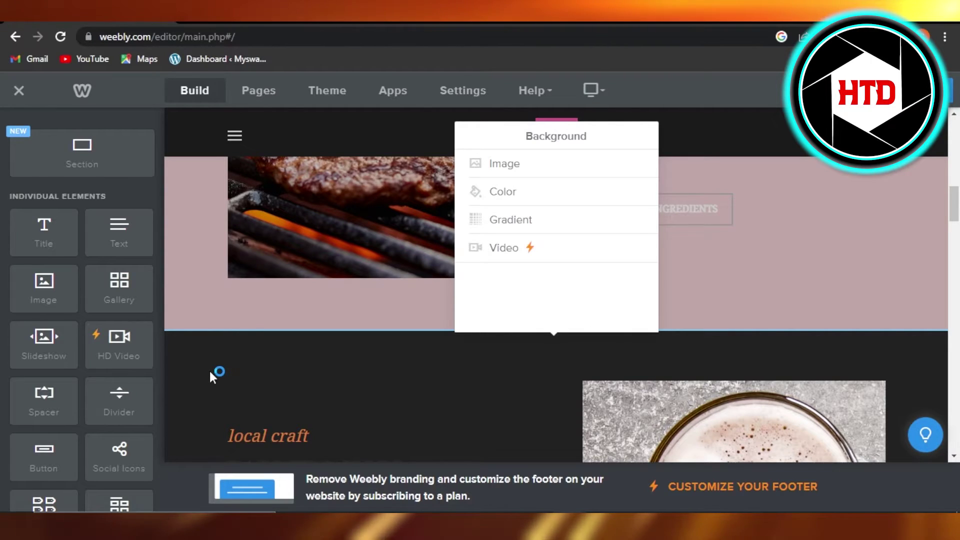
{"action": "left_click", "coordinate": [490, 200]}
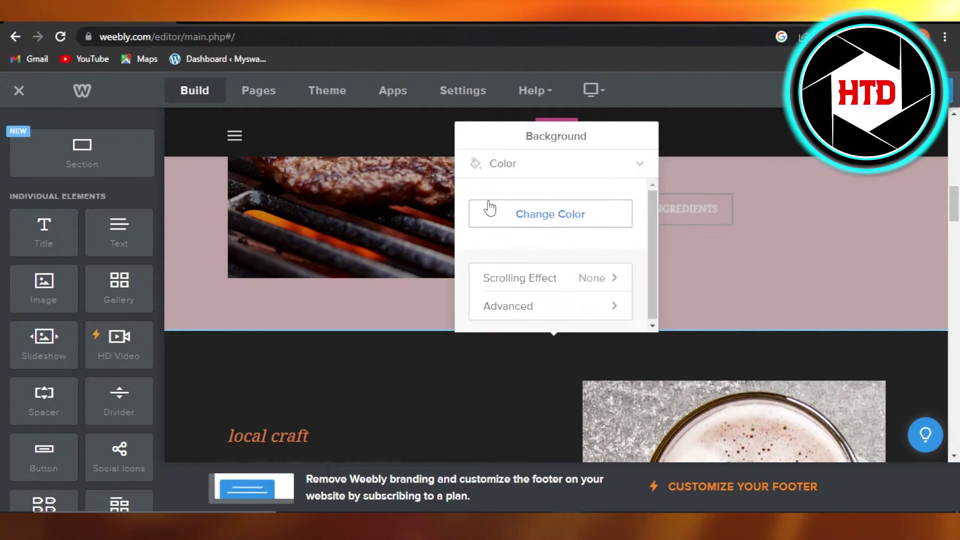
Step: Drag the Color Picker marker until the Barley & Hops background is pink, hex #ffa4a4
{"action": "left_click", "coordinate": [518, 215]}
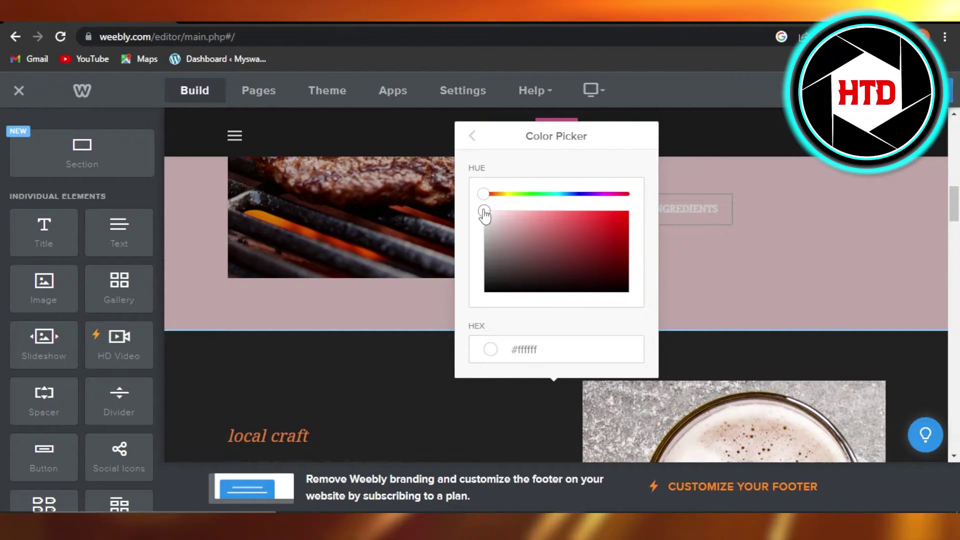
{"action": "left_click_drag", "start_coordinate": [484, 214], "coordinate": [398, 394]}
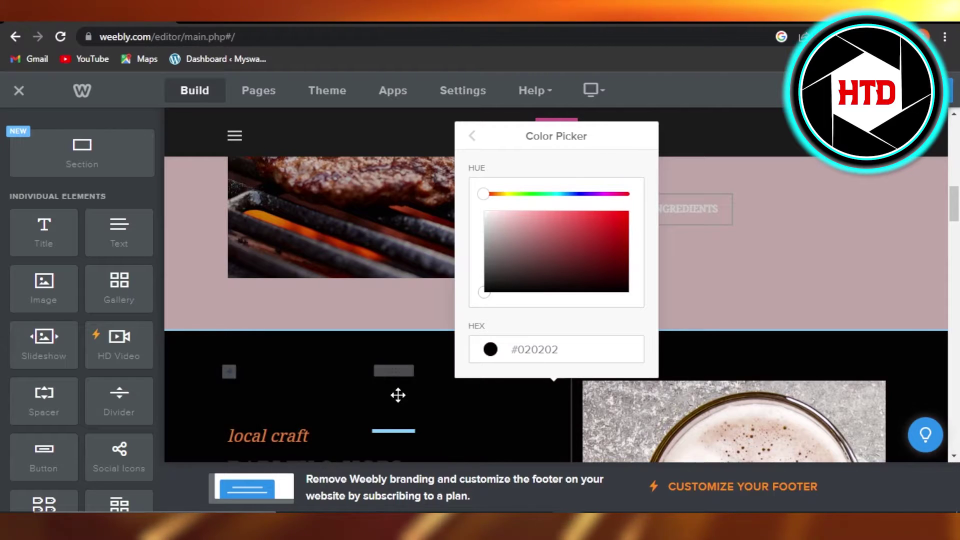
{"action": "scroll", "coordinate": [891, 287], "scroll_direction": "down", "scroll_amount": 2}
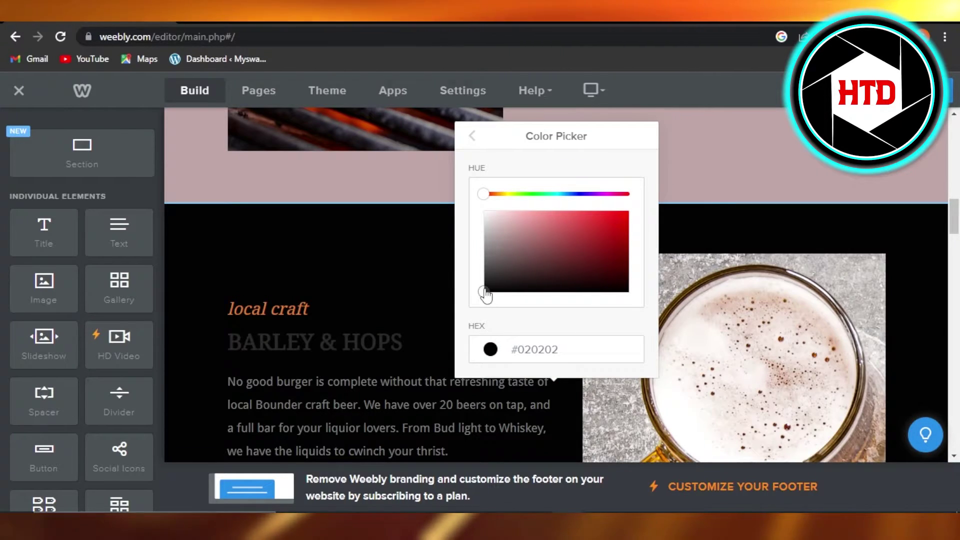
{"action": "mouse_move", "coordinate": [485, 295]}
{"action": "left_mouse_down"}
{"action": "mouse_move", "coordinate": [512, 224]}
{"action": "mouse_move", "coordinate": [540, 238]}
{"action": "mouse_move", "coordinate": [542, 272]}
{"action": "mouse_move", "coordinate": [517, 290]}
{"action": "mouse_move", "coordinate": [569, 278]}
{"action": "mouse_move", "coordinate": [597, 240]}
{"action": "mouse_move", "coordinate": [577, 216]}
{"action": "mouse_move", "coordinate": [508, 248]}
{"action": "mouse_move", "coordinate": [502, 272]}
{"action": "mouse_move", "coordinate": [506, 218]}
{"action": "mouse_move", "coordinate": [538, 210]}
{"action": "mouse_move", "coordinate": [506, 210]}
{"action": "mouse_move", "coordinate": [549, 210]}
{"action": "mouse_move", "coordinate": [491, 208]}
{"action": "mouse_move", "coordinate": [531, 208]}
{"action": "left_mouse_up"}
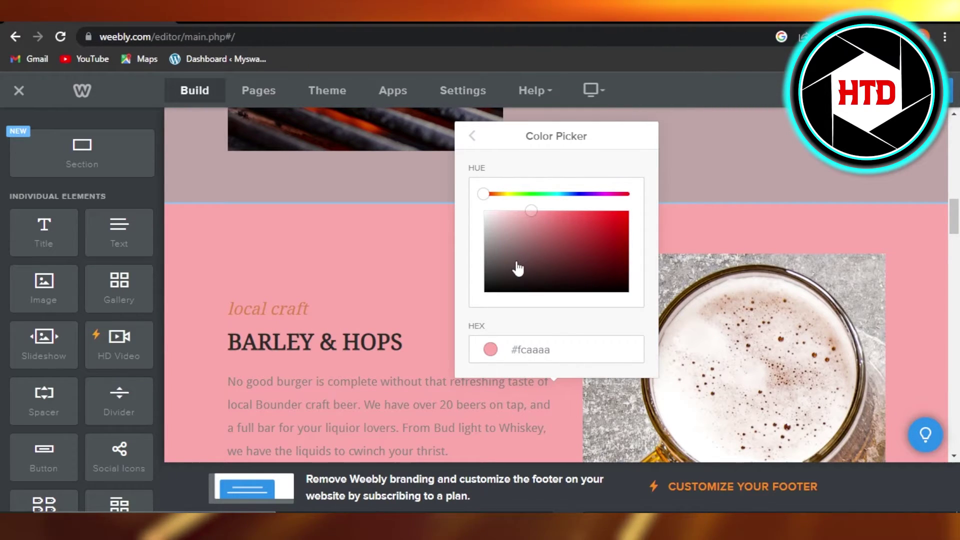
{"action": "mouse_move", "coordinate": [536, 214]}
{"action": "left_mouse_down"}
{"action": "mouse_move", "coordinate": [550, 278]}
{"action": "mouse_move", "coordinate": [579, 288]}
{"action": "mouse_move", "coordinate": [625, 251]}
{"action": "mouse_move", "coordinate": [623, 226]}
{"action": "mouse_move", "coordinate": [488, 263]}
{"action": "mouse_move", "coordinate": [499, 283]}
{"action": "mouse_move", "coordinate": [508, 205]}
{"action": "mouse_move", "coordinate": [536, 203]}
{"action": "left_mouse_up"}
Step: Exit the Color Picker back to the Background settings panel
{"action": "left_click", "coordinate": [475, 138]}
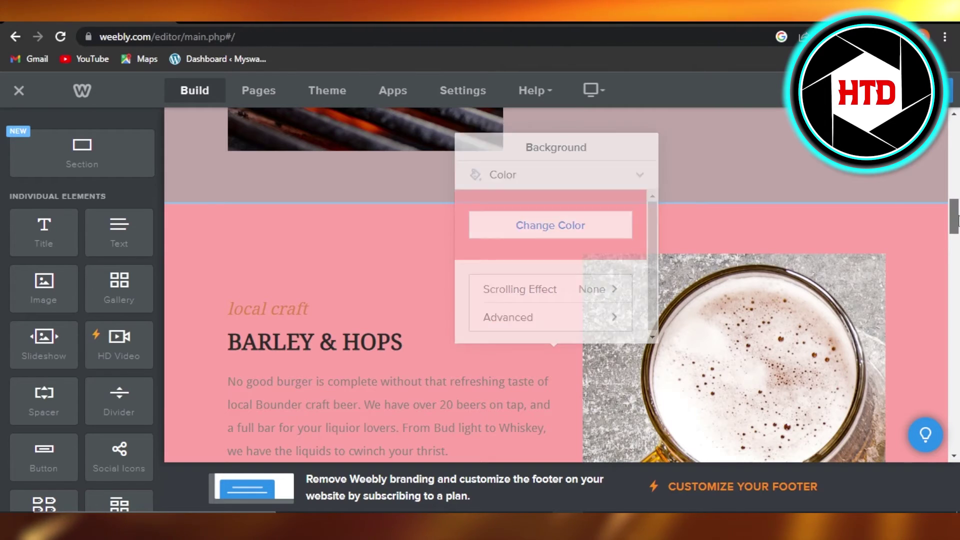
{"action": "scroll", "coordinate": [956, 232], "scroll_direction": "down", "scroll_amount": 2}
{"action": "mouse_move", "coordinate": [956, 232]}
{"action": "left_mouse_down"}
{"action": "mouse_move", "coordinate": [956, 250]}
{"action": "mouse_move", "coordinate": [957, 210]}
{"action": "mouse_move", "coordinate": [957, 298]}
{"action": "mouse_move", "coordinate": [957, 165]}
{"action": "mouse_move", "coordinate": [957, 227]}
{"action": "left_mouse_up"}
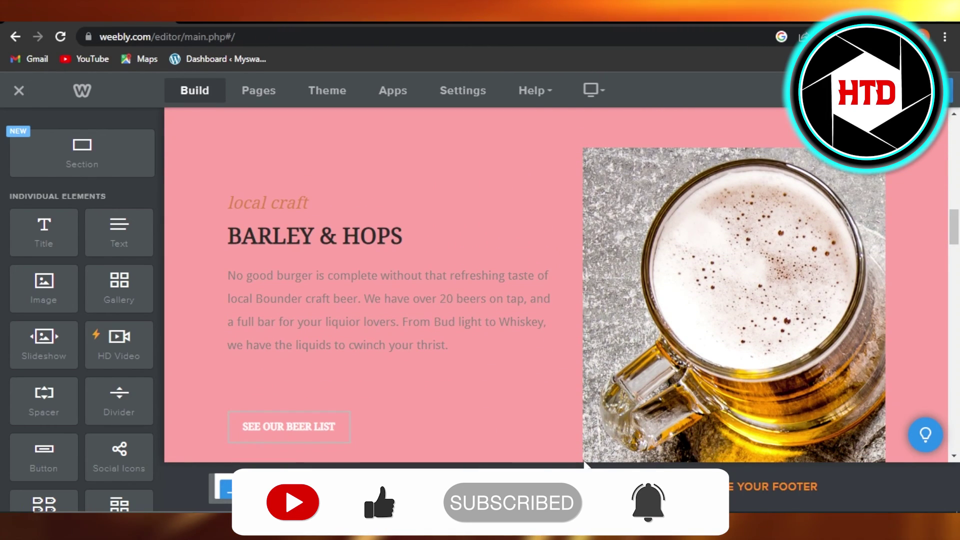